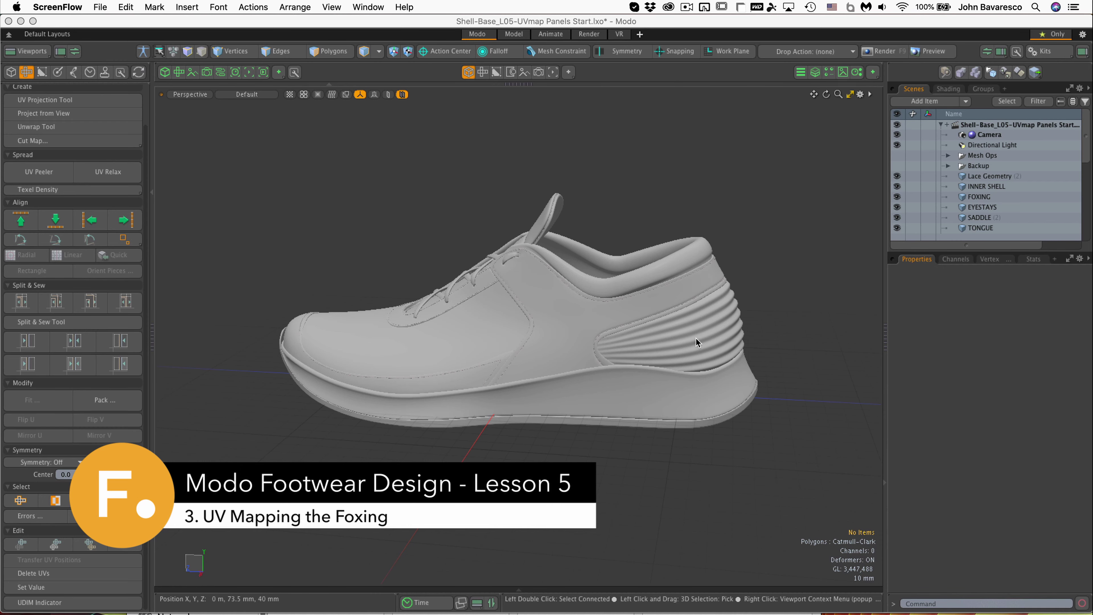
Step: Select the FOXING mesh and hide all unselected parts of the shoe
{"action": "left_click", "coordinate": [696, 337]}
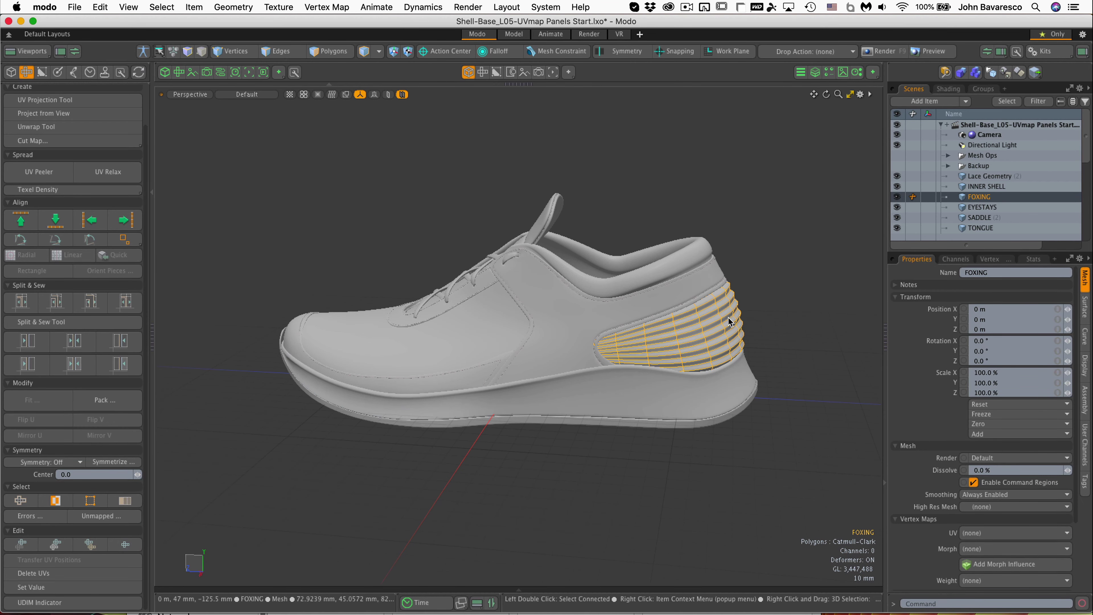
{"action": "left_click_drag", "start_coordinate": [728, 321], "coordinate": [679, 372], "text": "alt"}
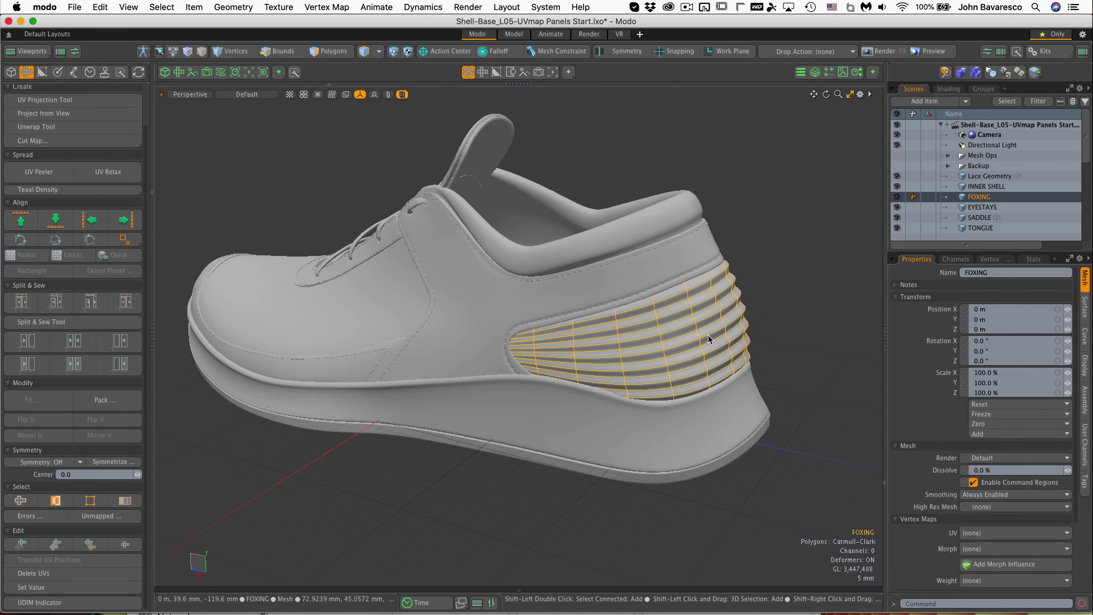
{"action": "key", "text": "shift+h"}
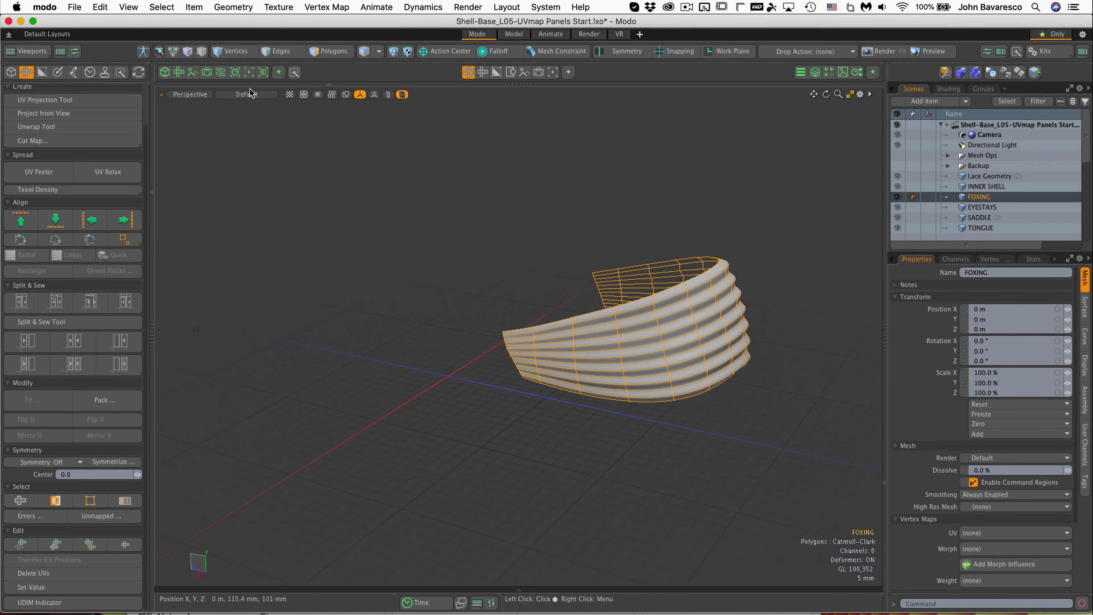
Step: Show a widened UV editor beside the 3D view and select the foxing's boundary edges
{"action": "left_click", "coordinate": [178, 73]}
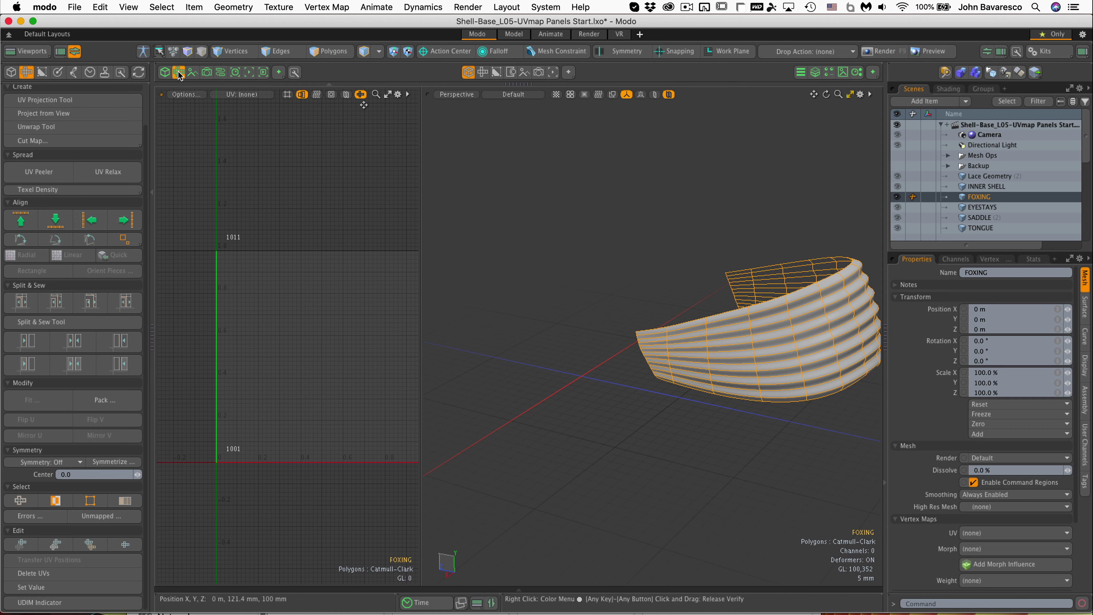
{"action": "left_click_drag", "start_coordinate": [421, 267], "coordinate": [532, 263]}
{"action": "key", "text": "a"}
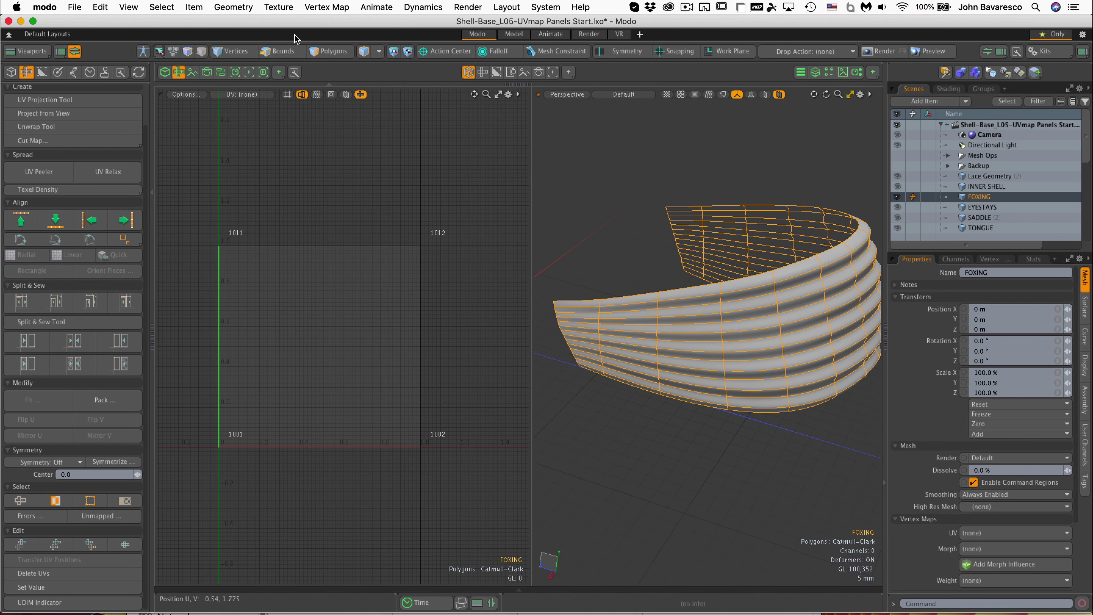
{"action": "left_click", "coordinate": [289, 53]}
{"action": "left_click_drag", "start_coordinate": [654, 232], "coordinate": [647, 282], "text": "alt"}
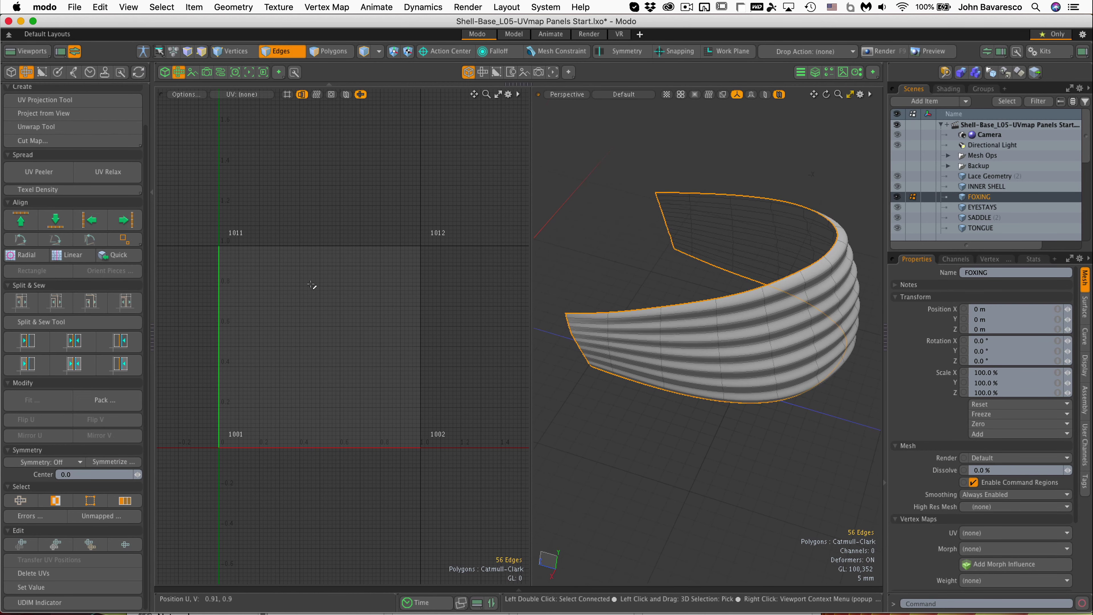
Step: Unwrap the foxing band into a UV island and enable texture display in the 3D view
{"action": "left_click", "coordinate": [45, 128]}
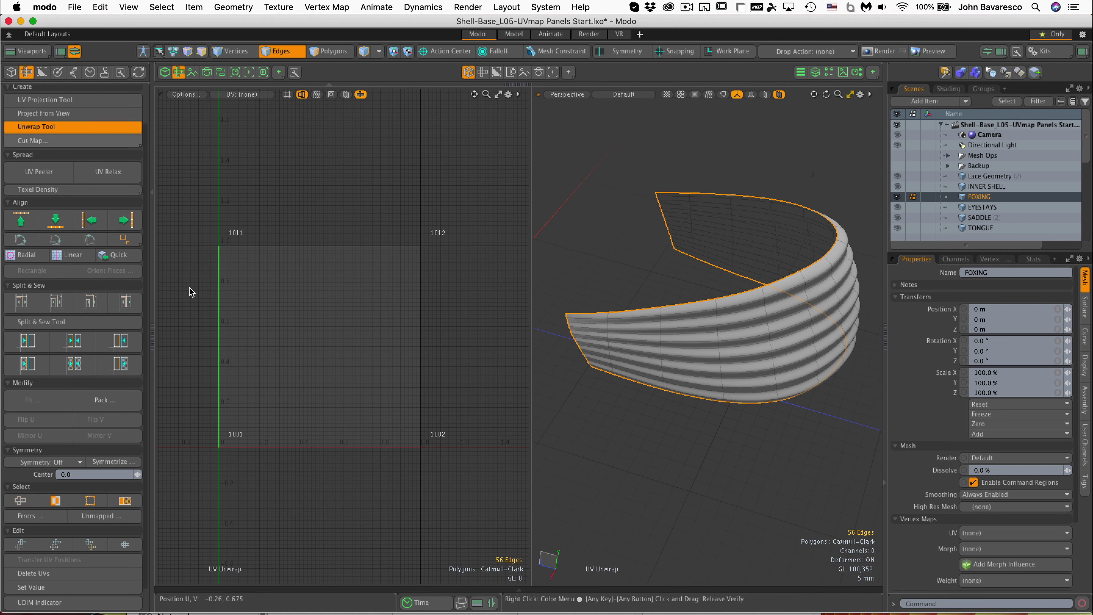
{"action": "left_click", "coordinate": [322, 356]}
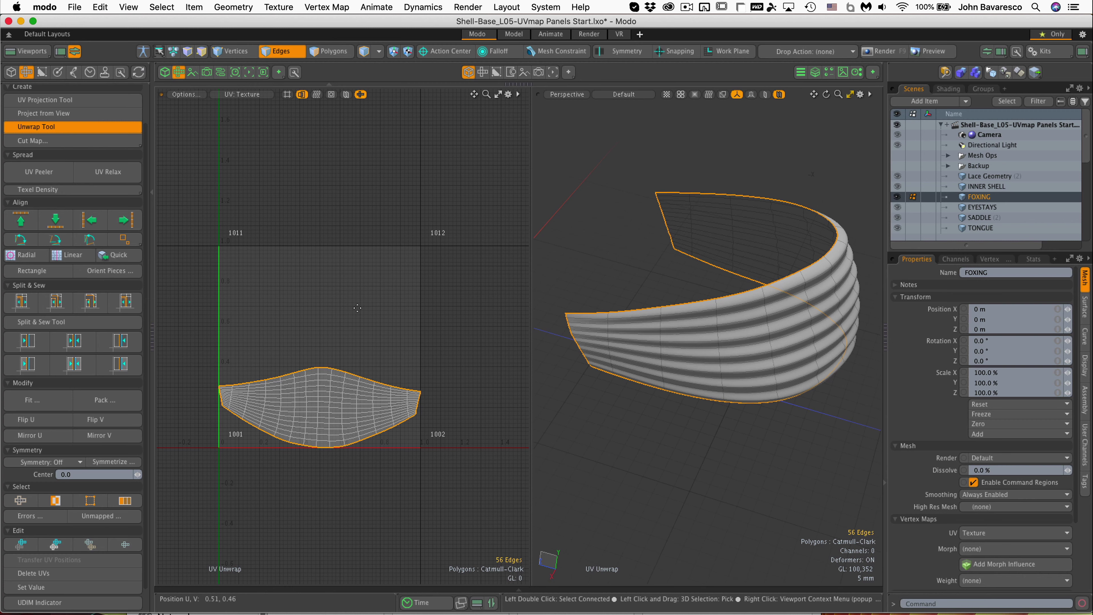
{"action": "scroll", "coordinate": [357, 308], "scroll_direction": "up", "scroll_amount": 2}
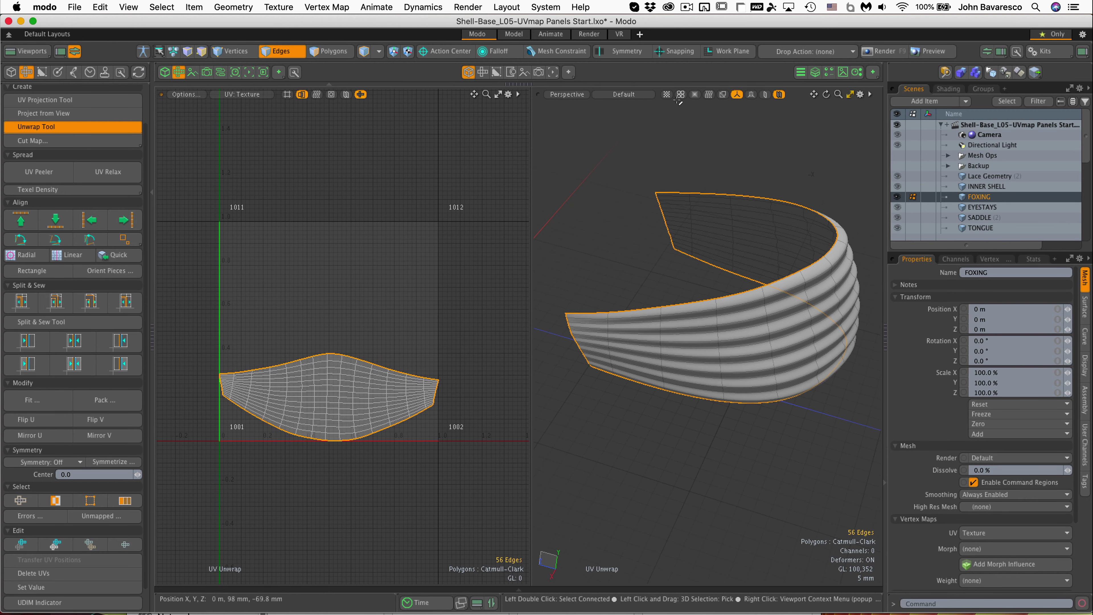
{"action": "right_click", "coordinate": [667, 96]}
{"action": "left_click", "coordinate": [666, 111]}
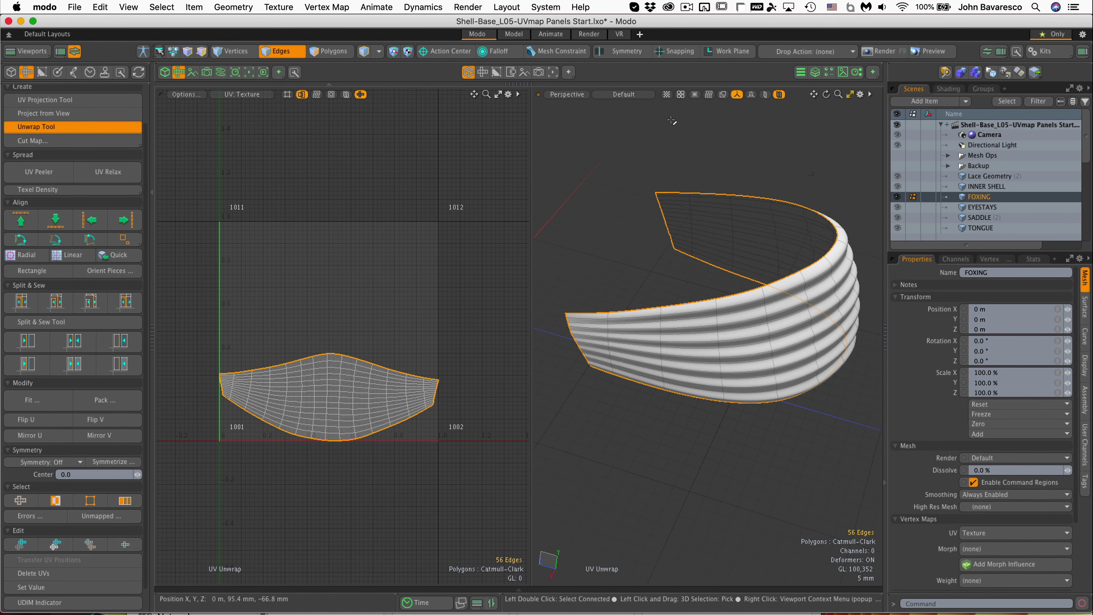
Step: Apply the rainbowh.png UV checker to the foxing and orbit to inspect its stretching
{"action": "right_click", "coordinate": [668, 98]}
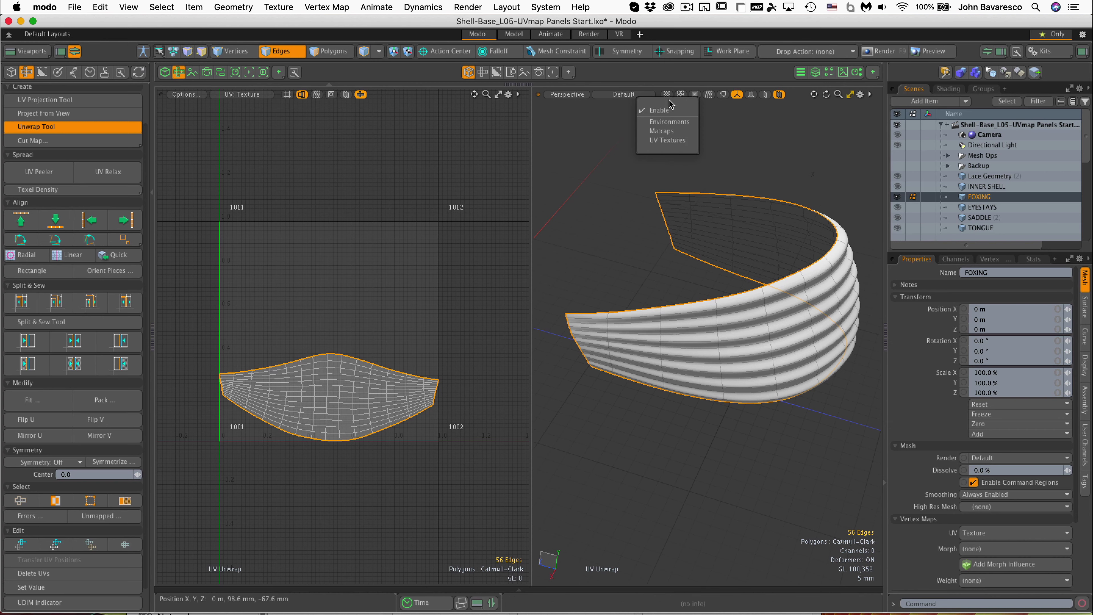
{"action": "left_click", "coordinate": [683, 145]}
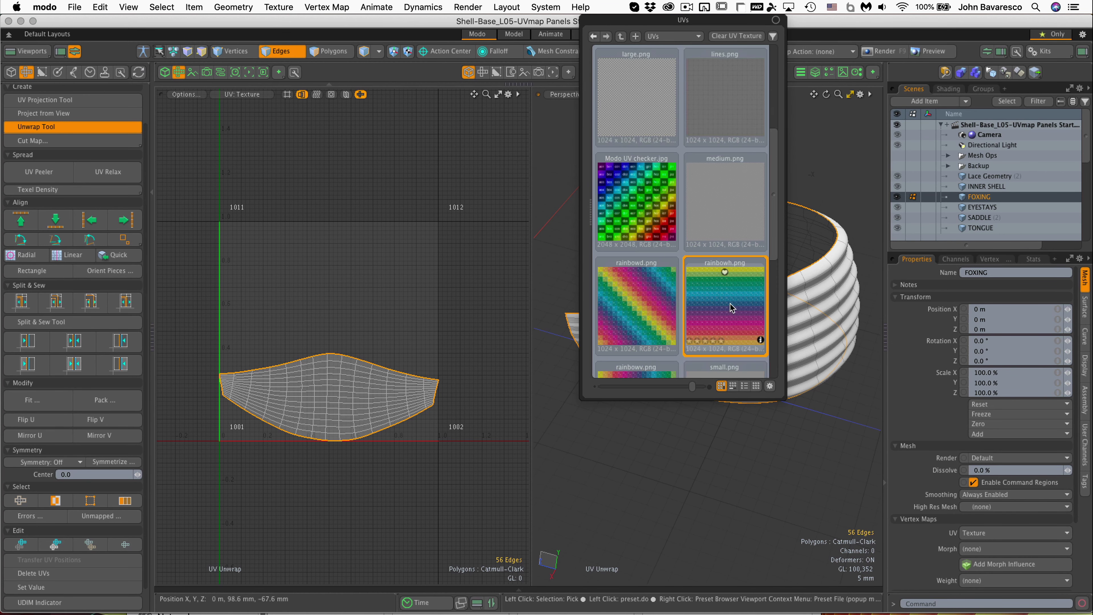
{"action": "left_click", "coordinate": [729, 333]}
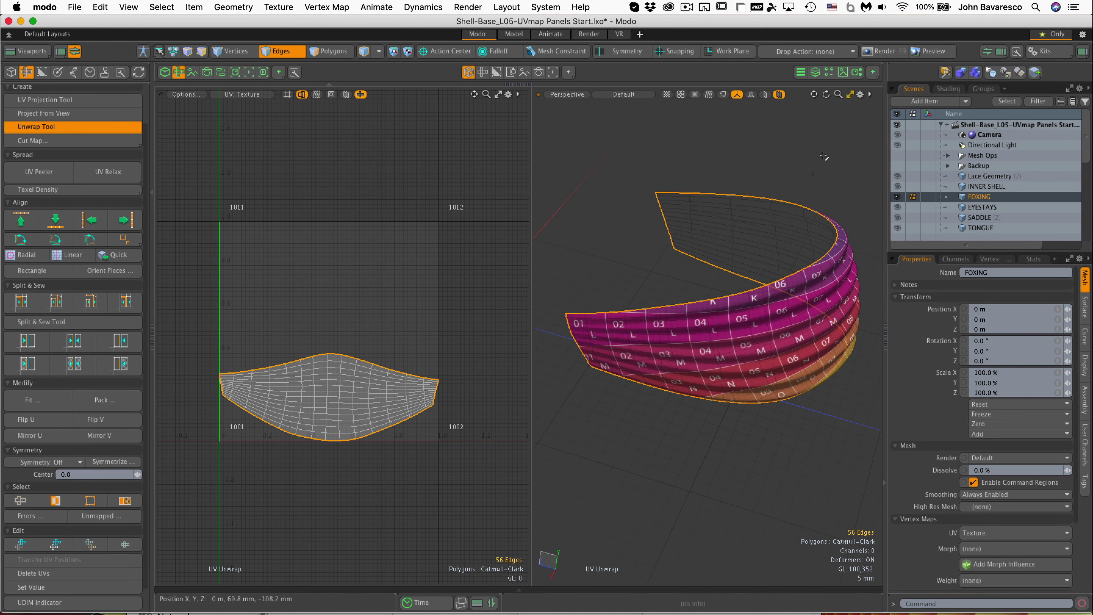
{"action": "left_click_drag", "start_coordinate": [740, 321], "coordinate": [787, 242], "text": "ctrl+alt"}
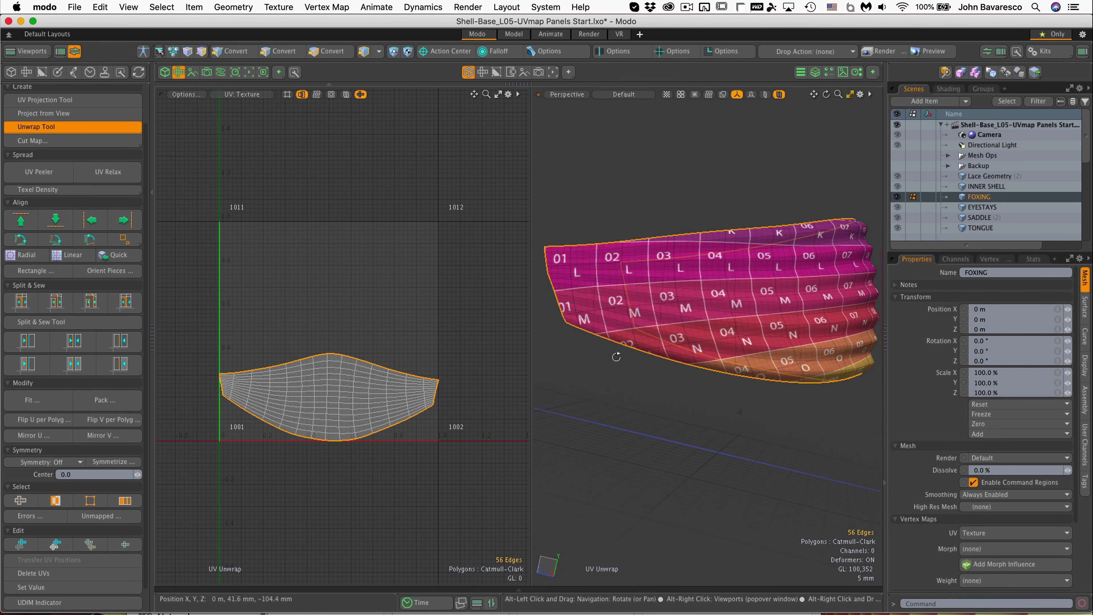
{"action": "left_click_drag", "start_coordinate": [800, 289], "coordinate": [761, 253], "text": "alt"}
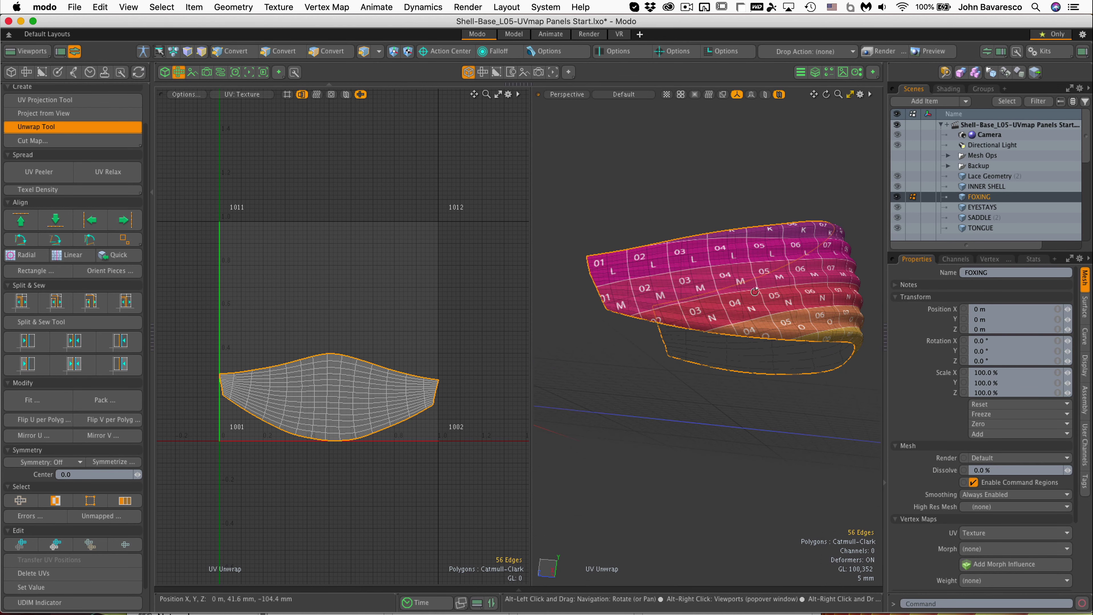
{"action": "left_click_drag", "start_coordinate": [782, 293], "coordinate": [783, 320], "text": "alt"}
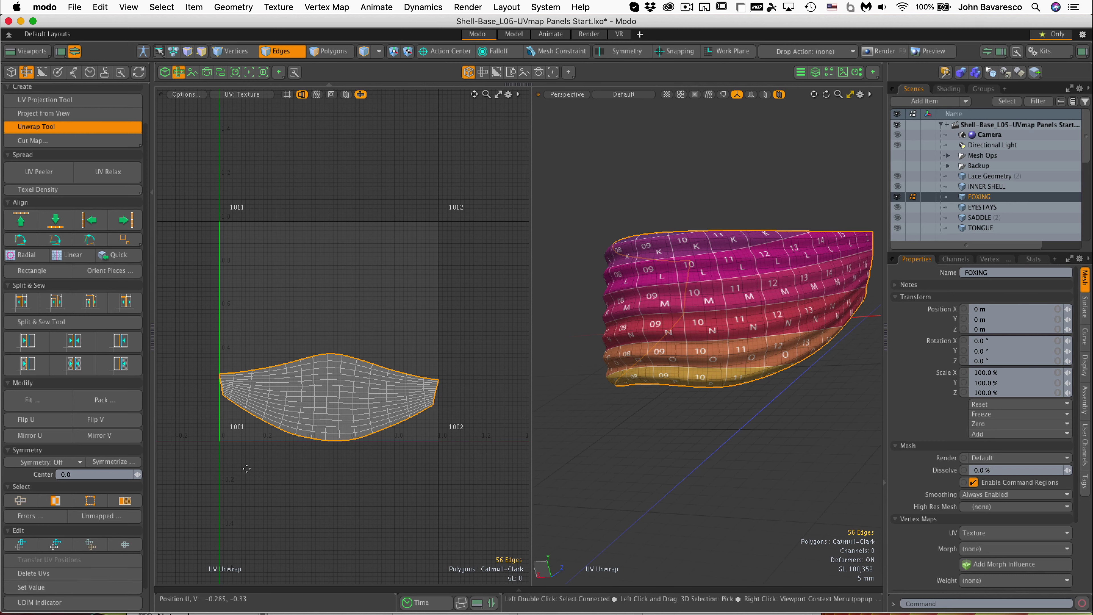
Step: Re-unwrap the foxing with a Planar initial projection
{"action": "key", "text": "k"}
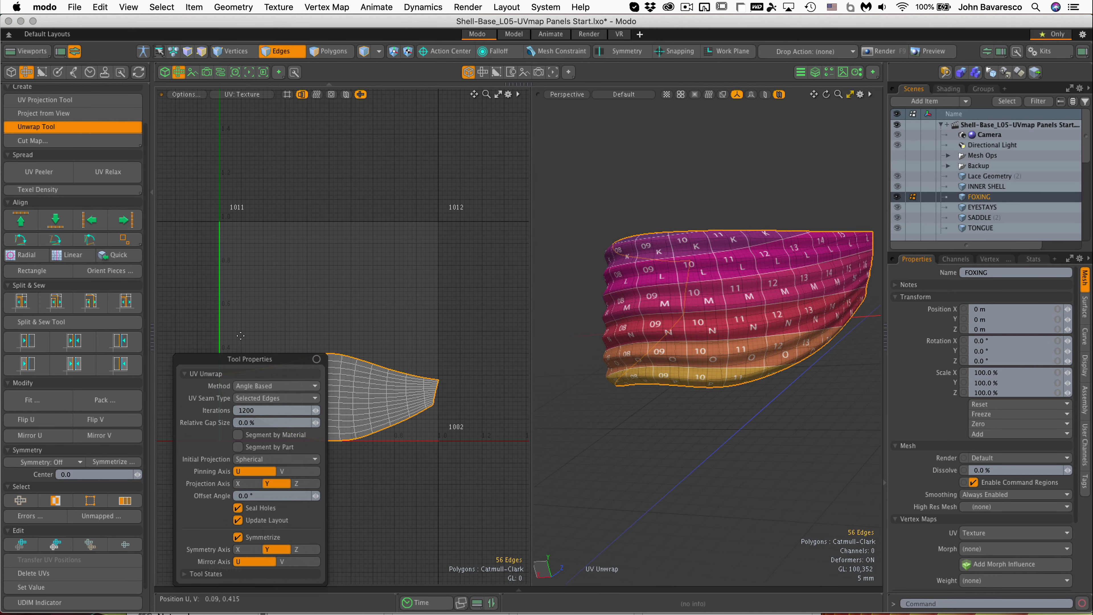
{"action": "left_click_drag", "start_coordinate": [245, 358], "coordinate": [510, 141]}
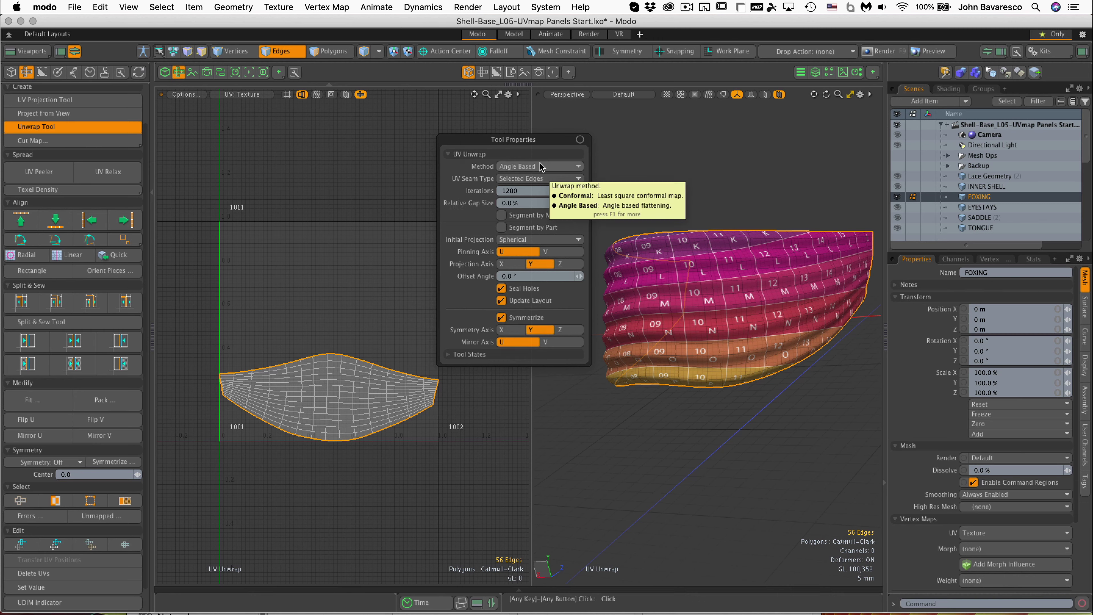
{"action": "left_click", "coordinate": [539, 241]}
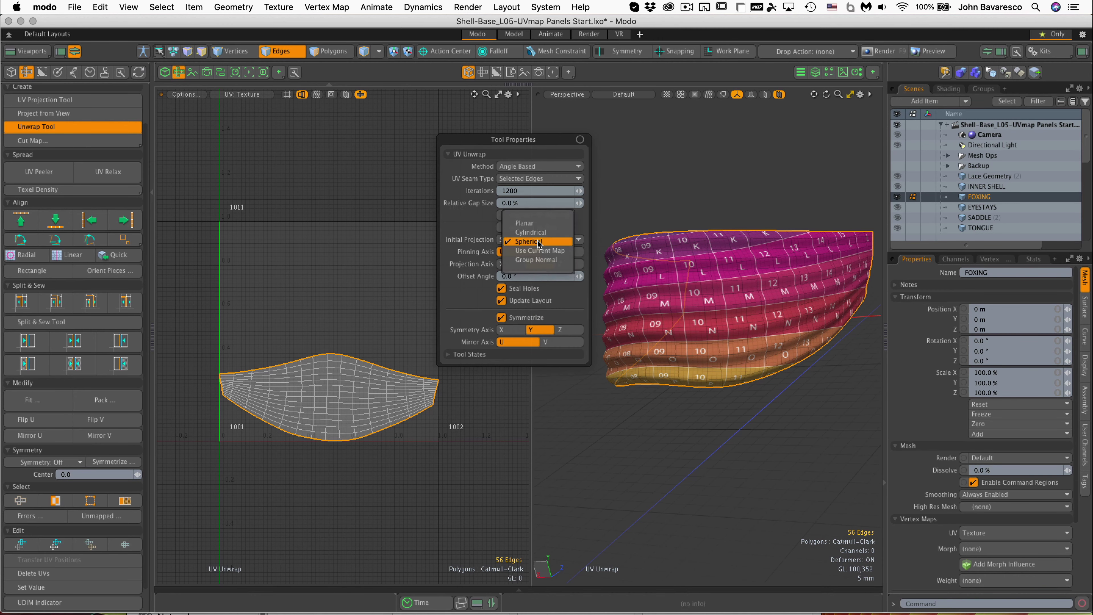
{"action": "left_click", "coordinate": [538, 224]}
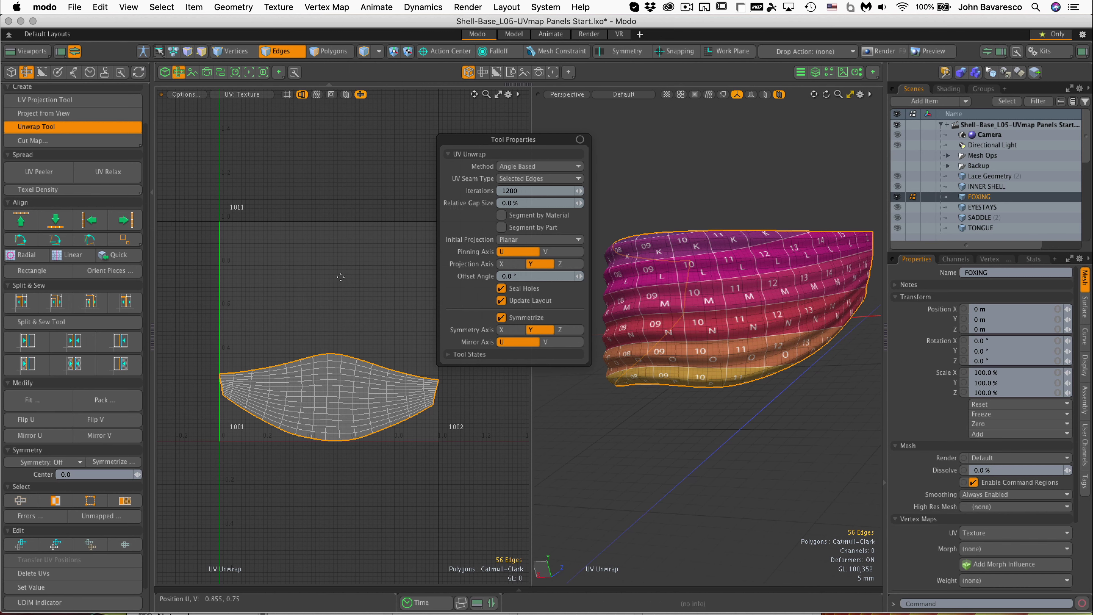
{"action": "left_click", "coordinate": [382, 272]}
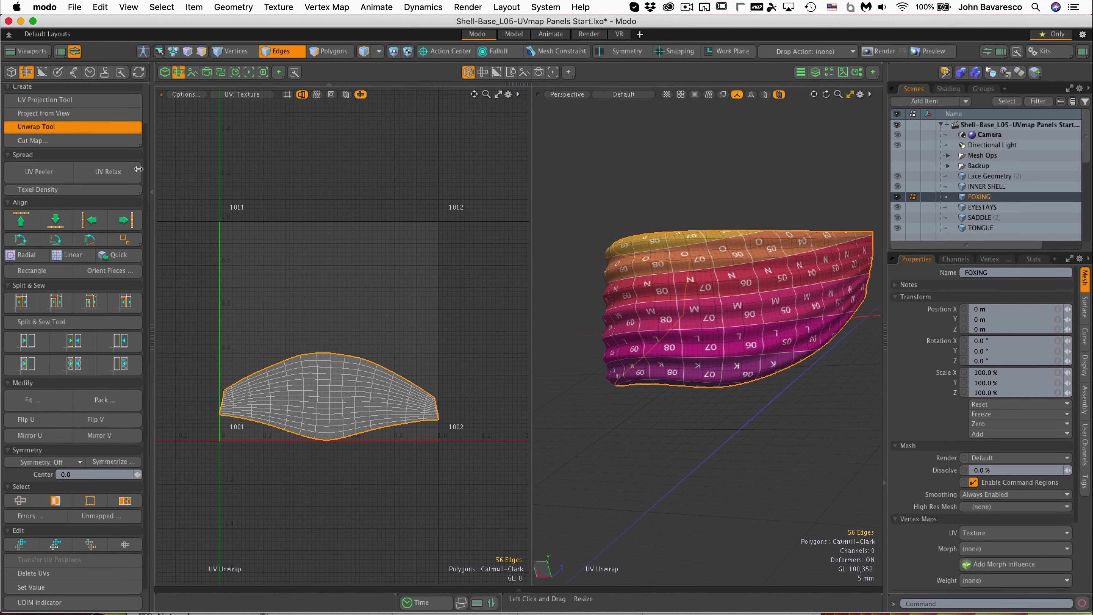
Step: Set the unwrap's Symmetry Axis to Y and Pinning Axis to V, then inspect the checker
{"action": "key", "text": "k"}
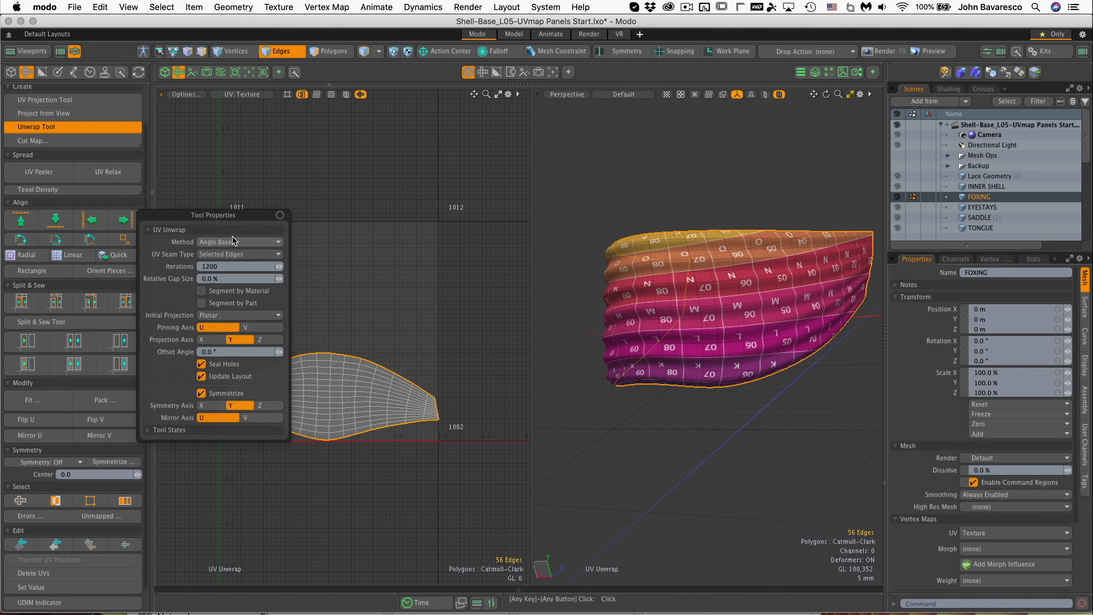
{"action": "left_click_drag", "start_coordinate": [256, 216], "coordinate": [514, 116]}
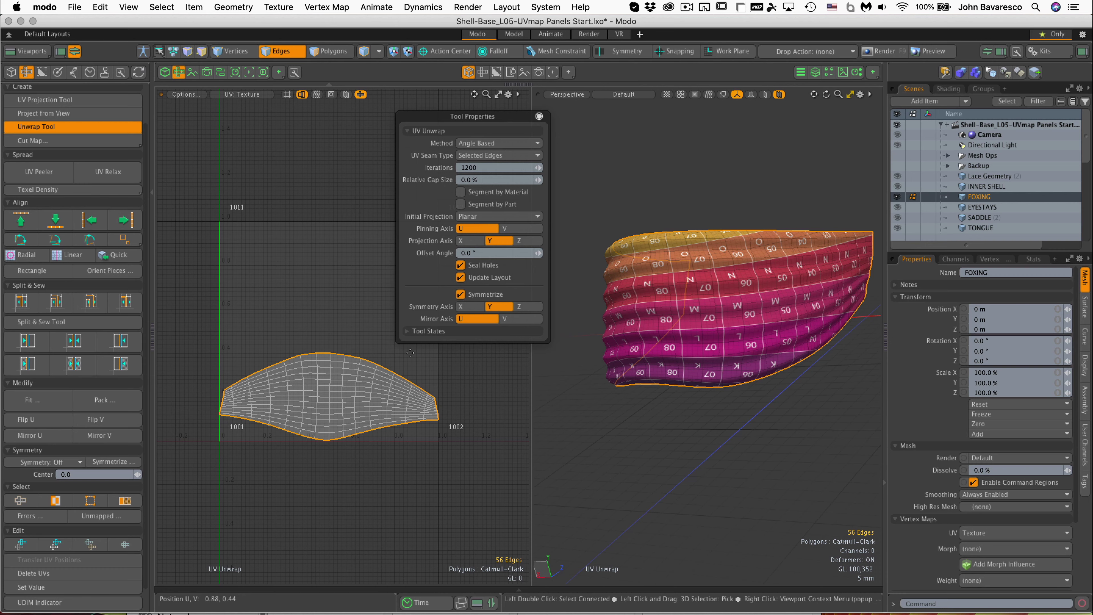
{"action": "left_click_drag", "start_coordinate": [709, 319], "coordinate": [728, 347], "text": "alt"}
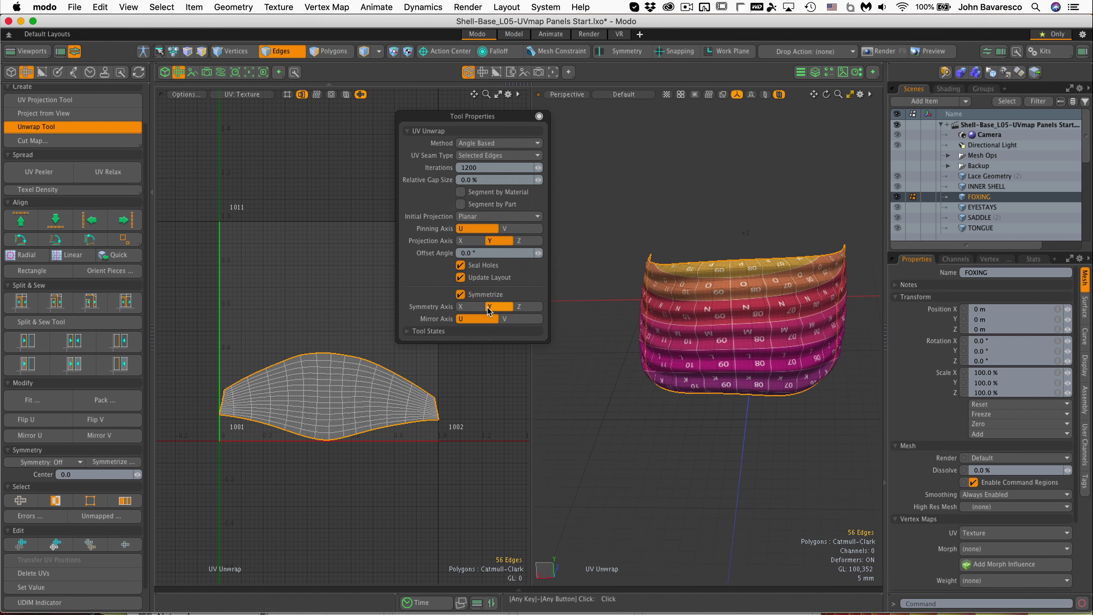
{"action": "left_click", "coordinate": [495, 306]}
{"action": "left_click", "coordinate": [511, 229]}
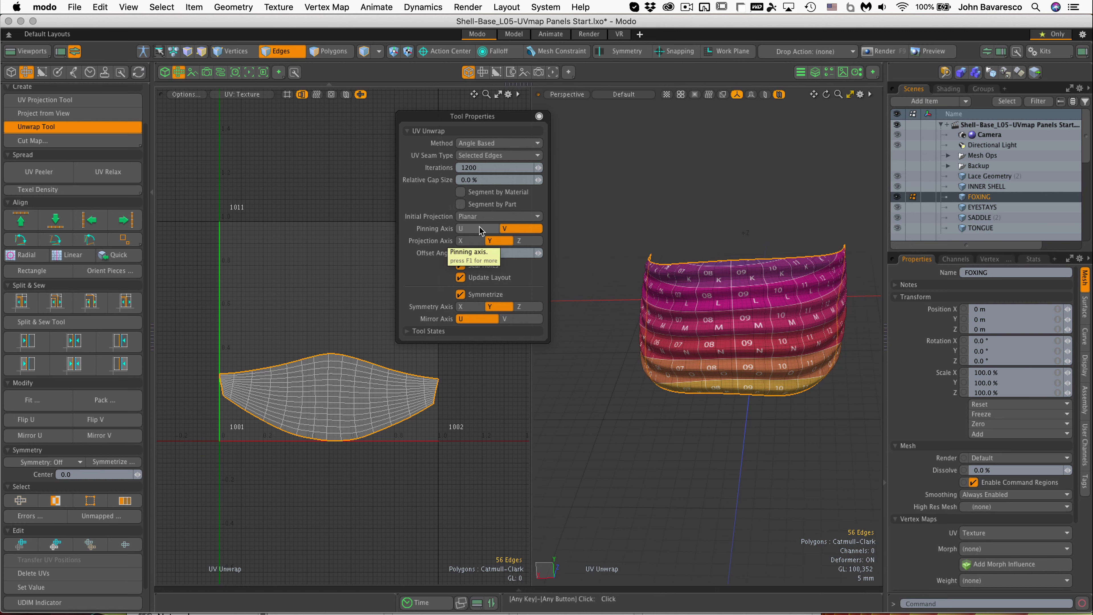
{"action": "left_click_drag", "start_coordinate": [699, 333], "coordinate": [727, 280], "text": "ctrl+alt"}
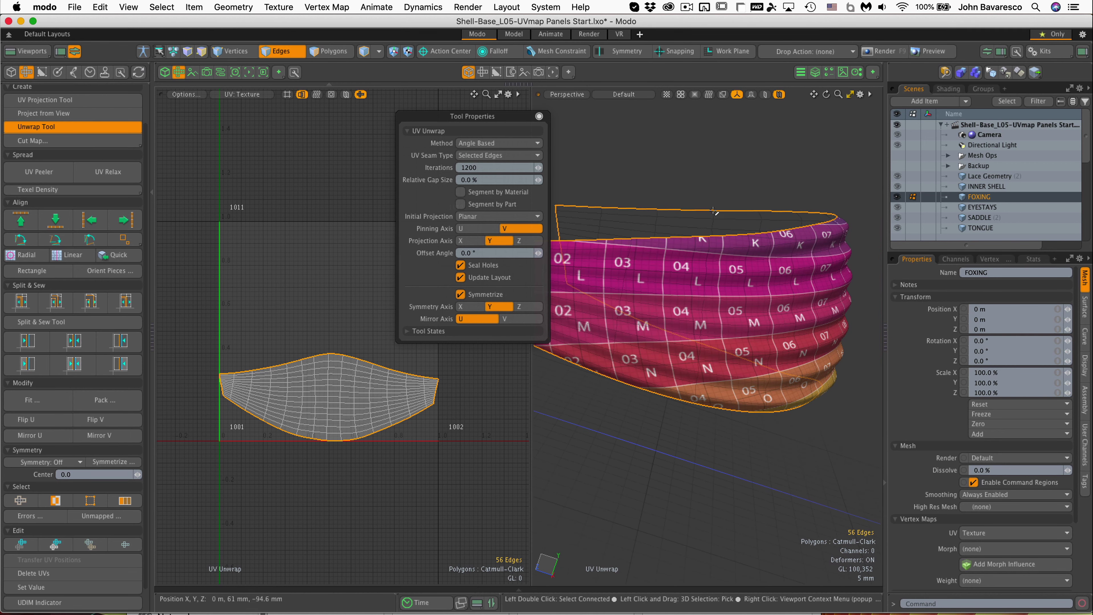
{"action": "left_click_drag", "start_coordinate": [676, 393], "coordinate": [705, 348], "text": "alt"}
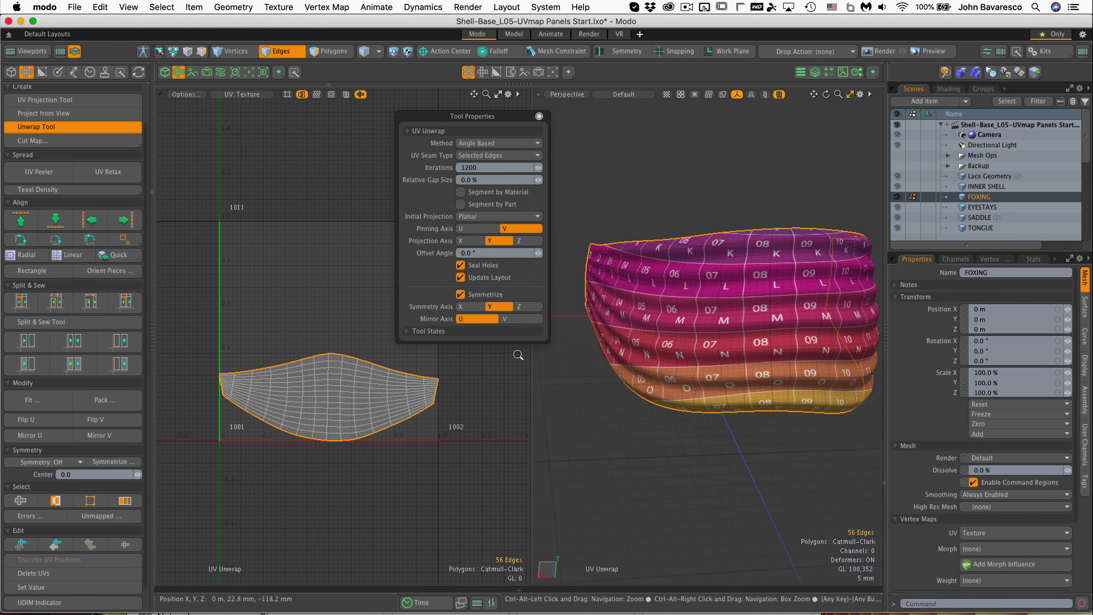
{"action": "left_click_drag", "start_coordinate": [507, 370], "coordinate": [500, 371], "text": "ctrl+alt"}
{"action": "left_click_drag", "start_coordinate": [480, 116], "coordinate": [488, 114]}
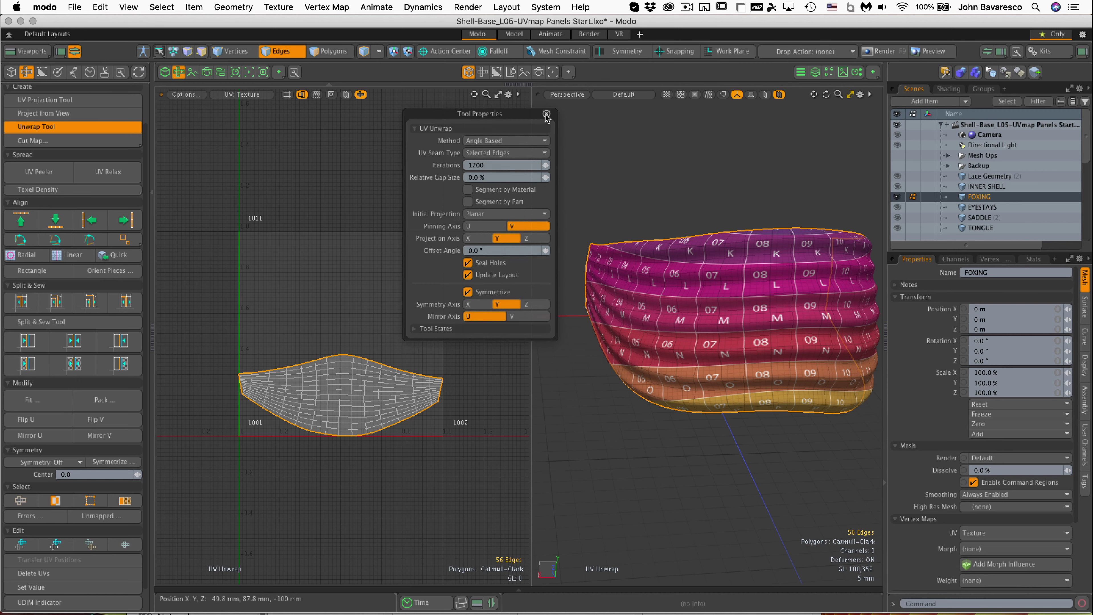
Step: Finish the unwrap and align the foxing UV island into a straight Rectangle strip
{"action": "key", "text": "space"}
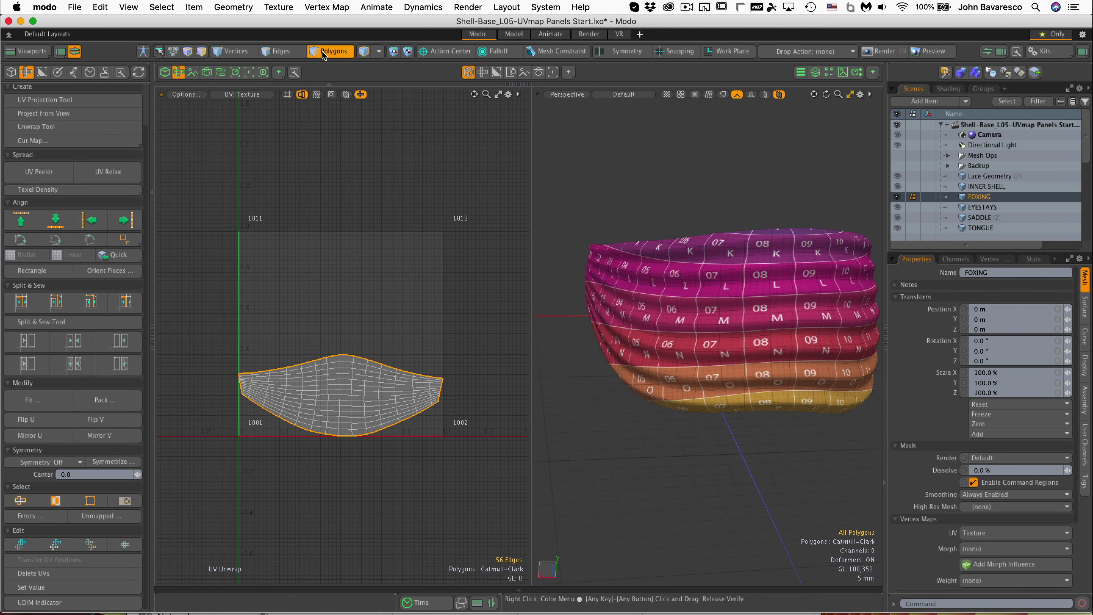
{"action": "key", "text": "3"}
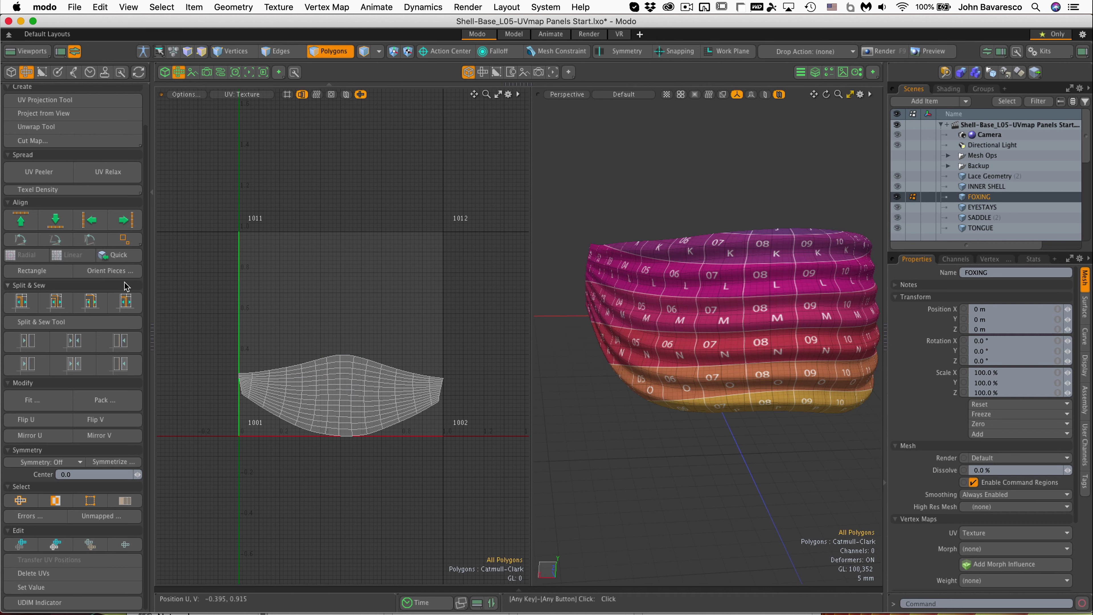
{"action": "left_click", "coordinate": [44, 274]}
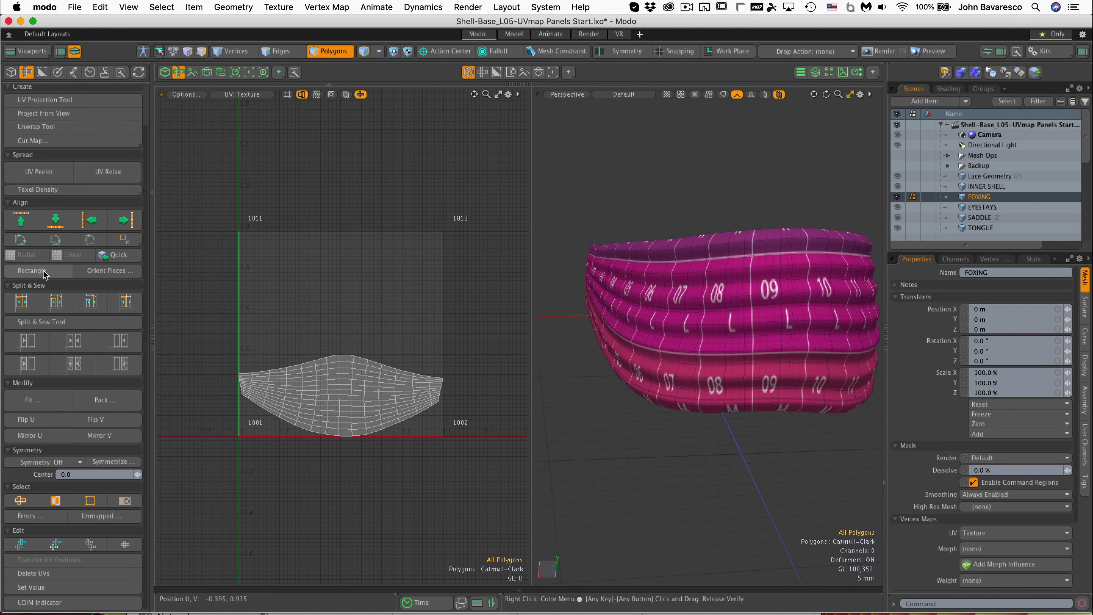
{"action": "scroll", "coordinate": [361, 354], "scroll_direction": "up", "scroll_amount": 1}
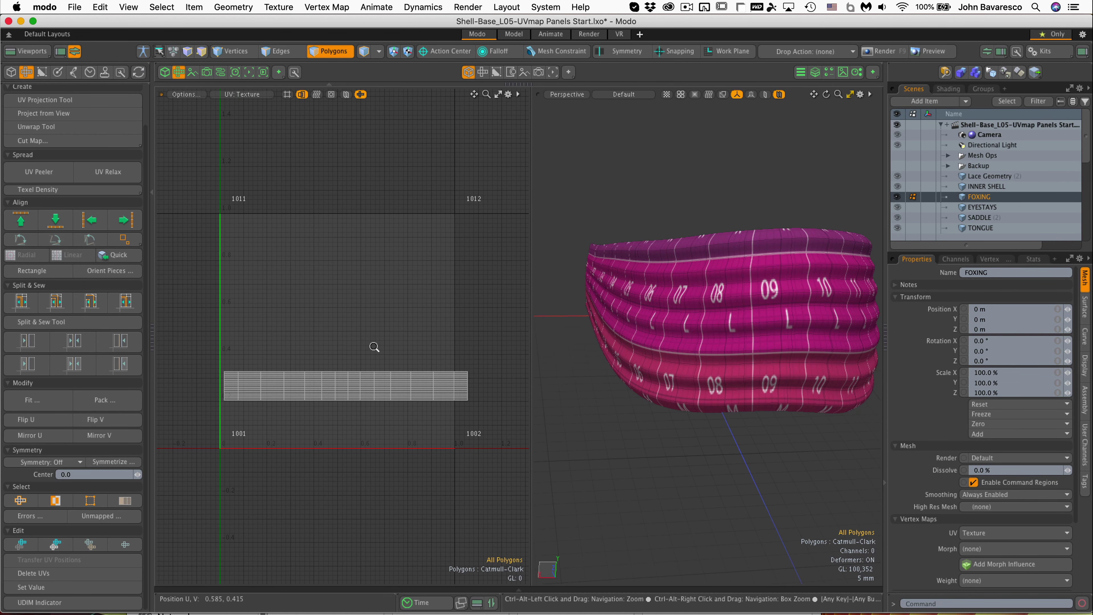
{"action": "left_click_drag", "start_coordinate": [373, 347], "coordinate": [389, 322], "text": "alt"}
{"action": "left_click_drag", "start_coordinate": [683, 306], "coordinate": [606, 377], "text": "alt"}
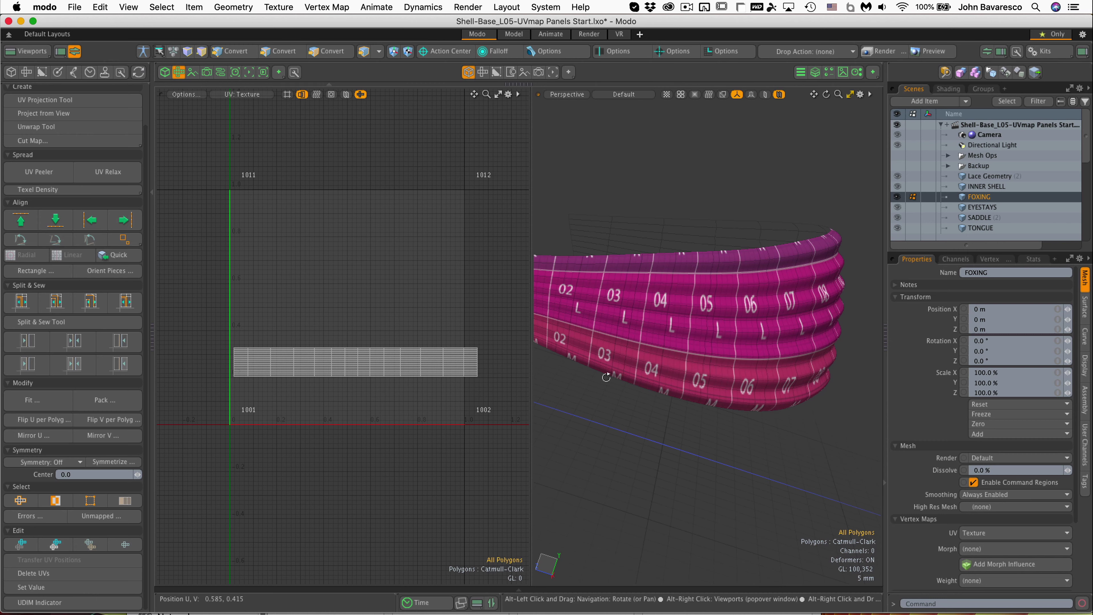
{"action": "scroll", "coordinate": [392, 360], "scroll_direction": "up", "scroll_amount": 1}
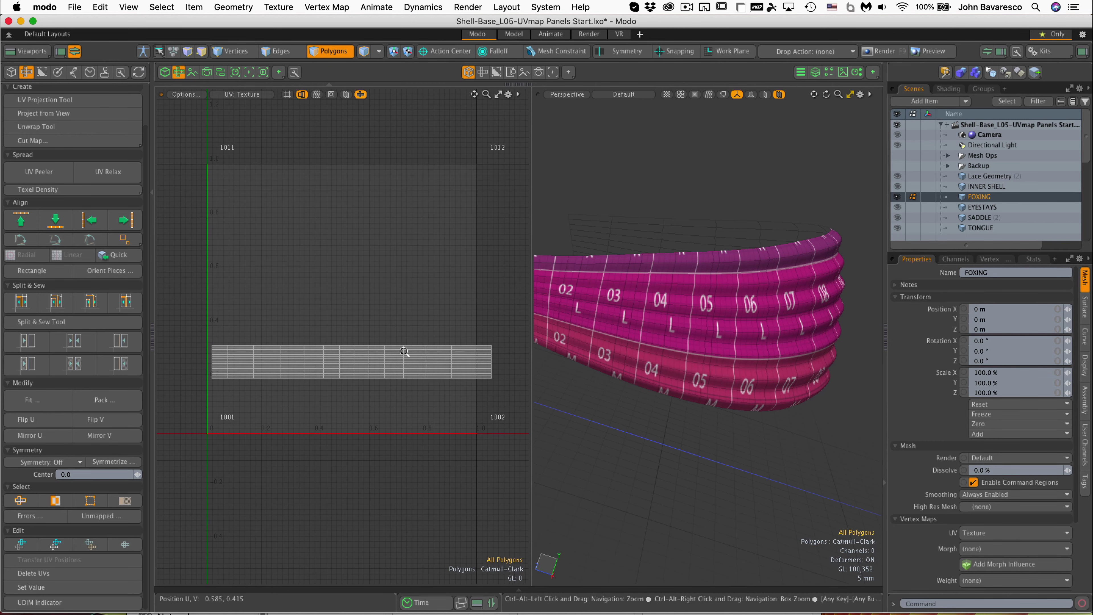
{"action": "left_click_drag", "start_coordinate": [710, 352], "coordinate": [786, 281], "text": "alt"}
{"action": "key", "text": "3"}
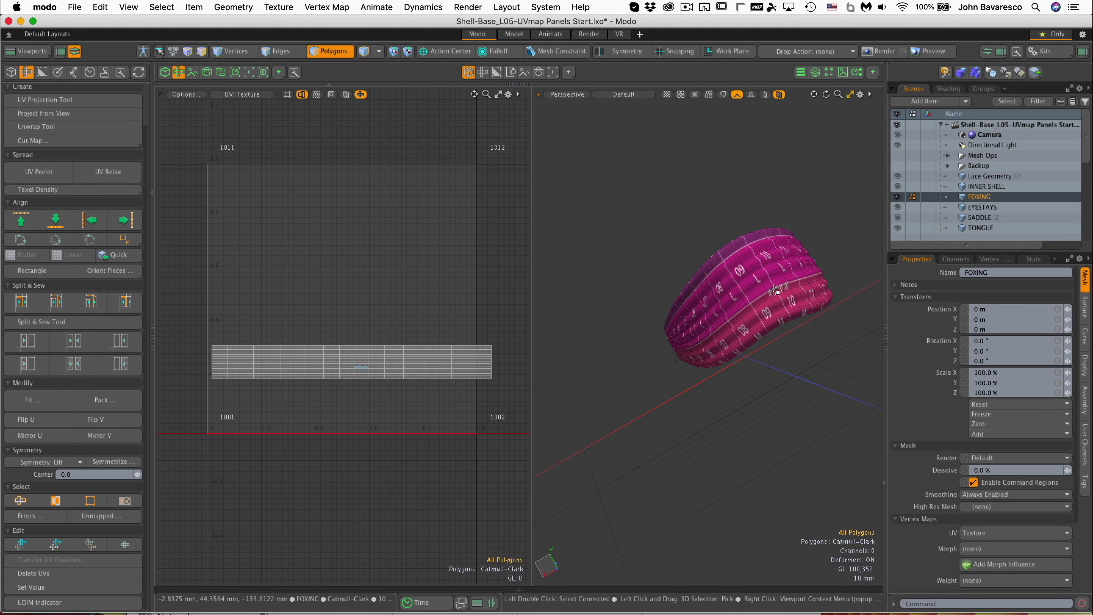
{"action": "left_click", "coordinate": [778, 291]}
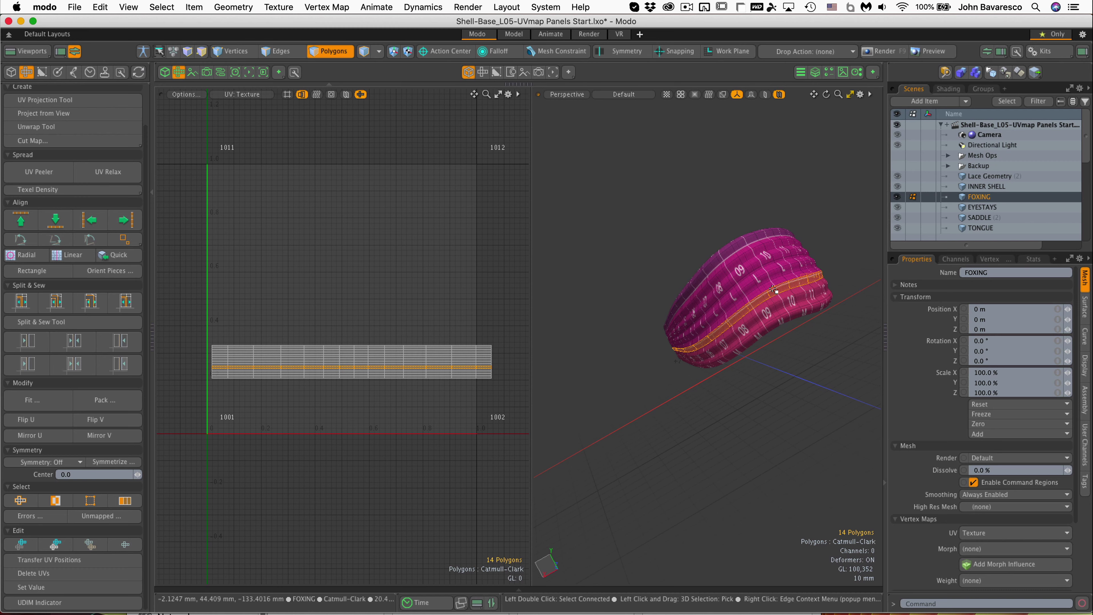
{"action": "left_click_drag", "start_coordinate": [775, 292], "coordinate": [610, 383], "text": "alt"}
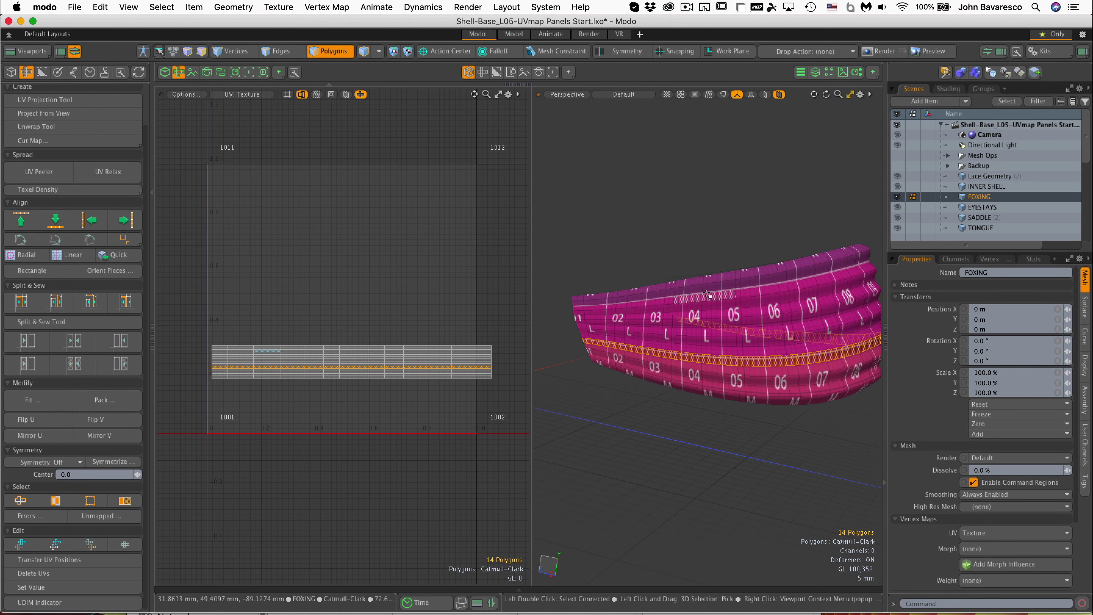
{"action": "left_click", "coordinate": [427, 337]}
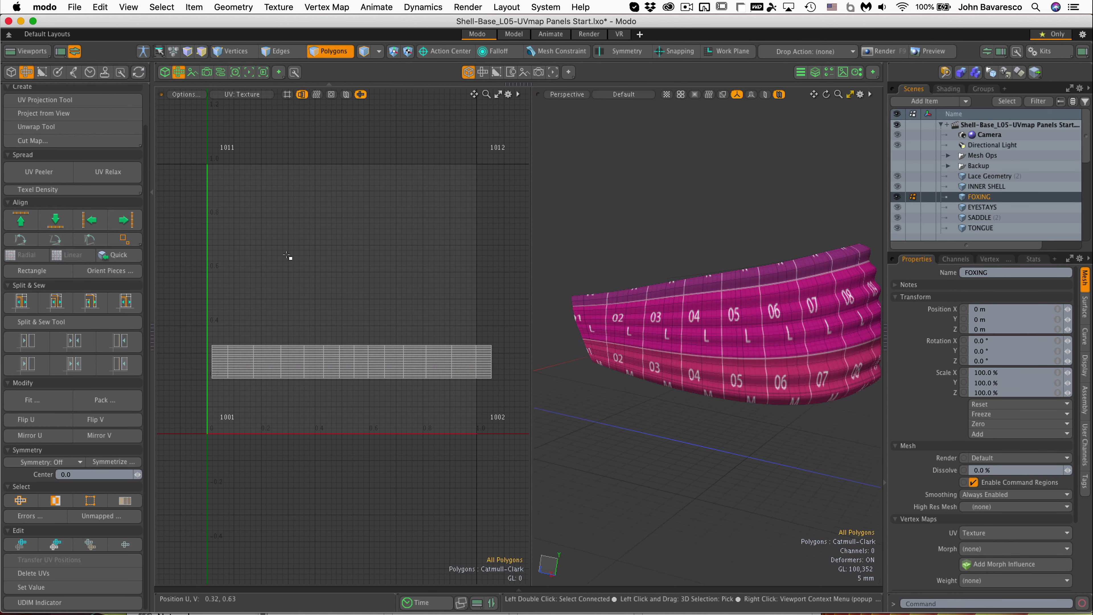
Step: Fit the foxing UV strip into 0–1 space and scale it to 347% in V
{"action": "left_click", "coordinate": [31, 400]}
{"action": "key", "text": "Return"}
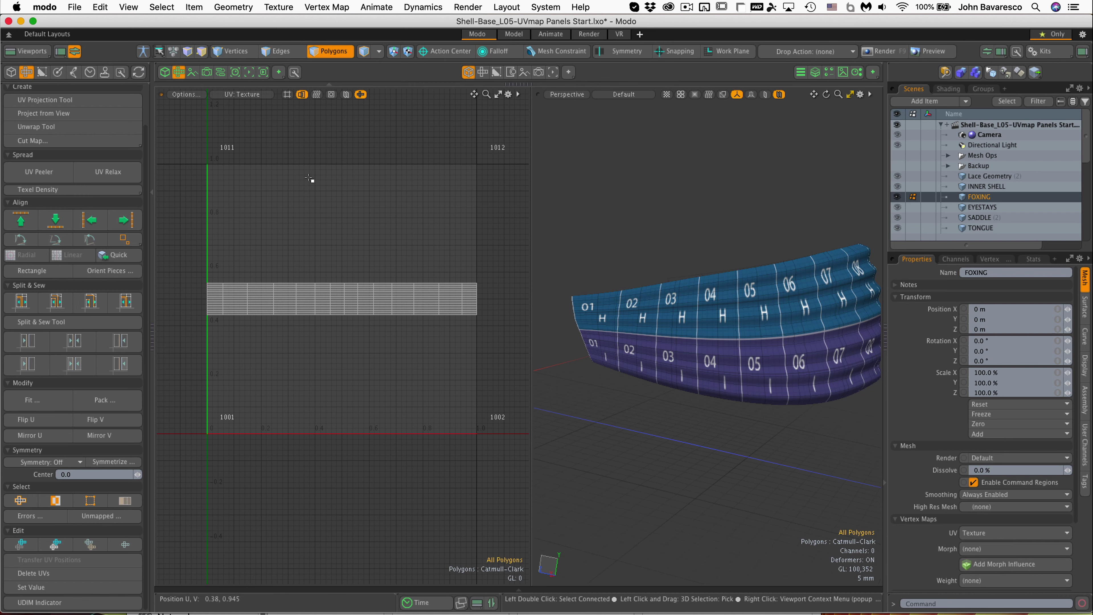
{"action": "key", "text": "y"}
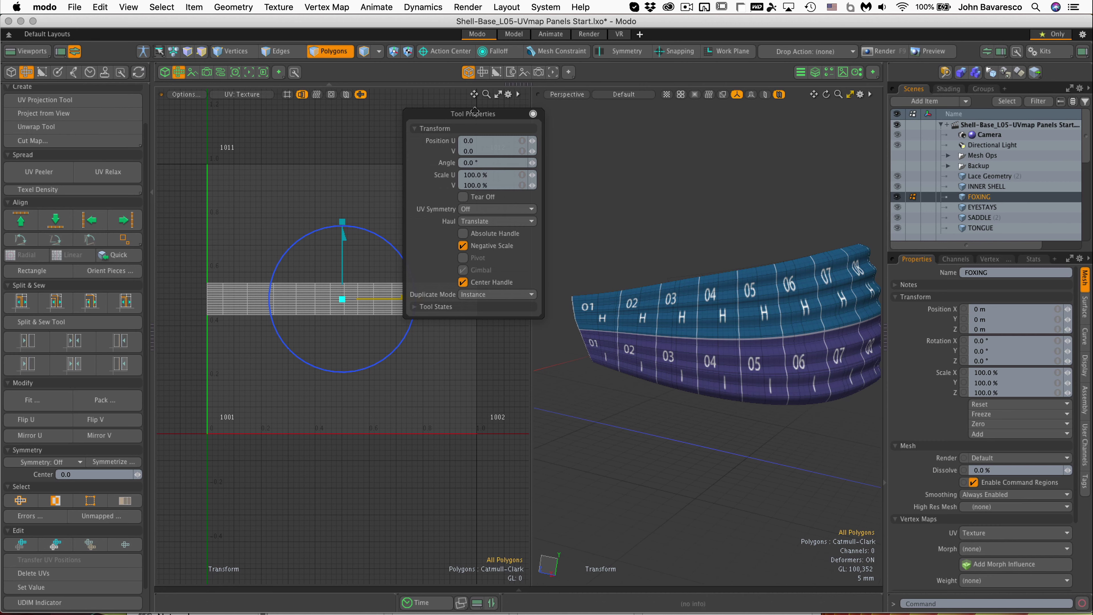
{"action": "left_click_drag", "start_coordinate": [474, 111], "coordinate": [533, 90]}
{"action": "left_click_drag", "start_coordinate": [342, 224], "coordinate": [342, 88]}
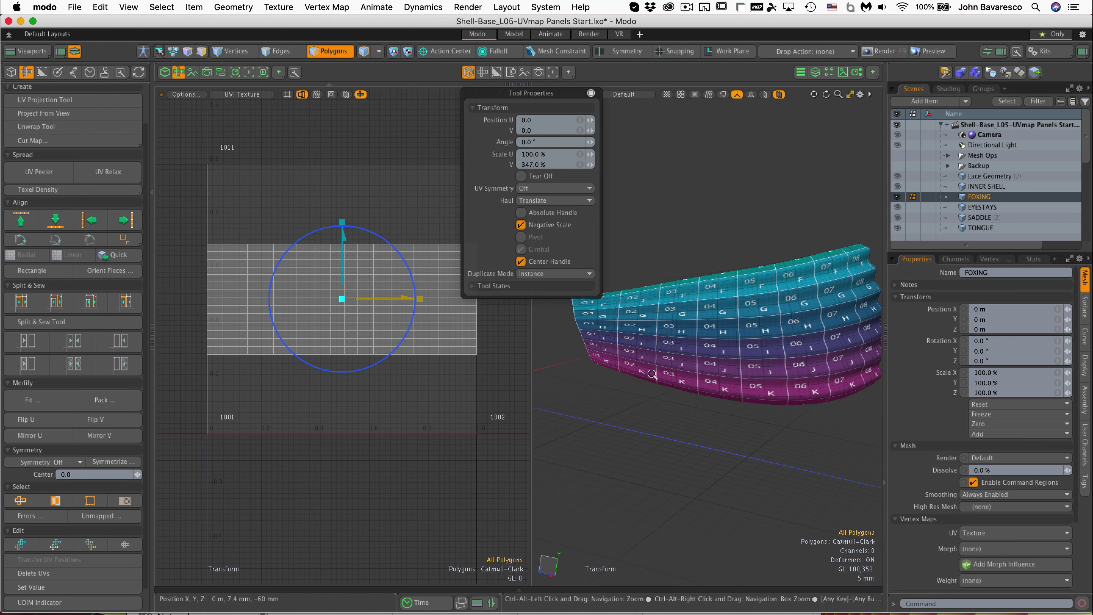
{"action": "left_click_drag", "start_coordinate": [669, 382], "coordinate": [680, 327], "text": "ctrl+alt"}
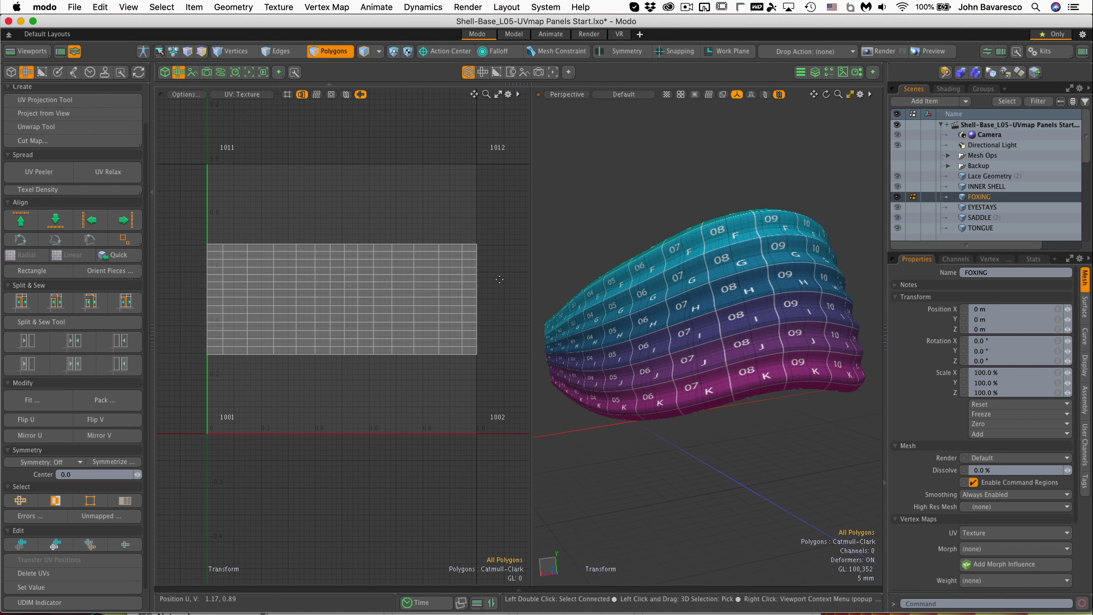